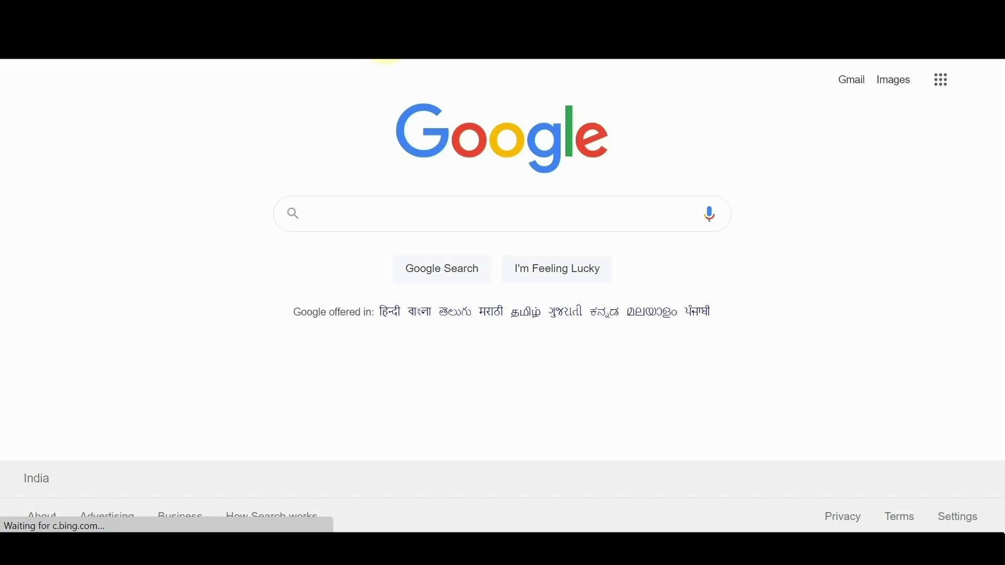
type("materi")
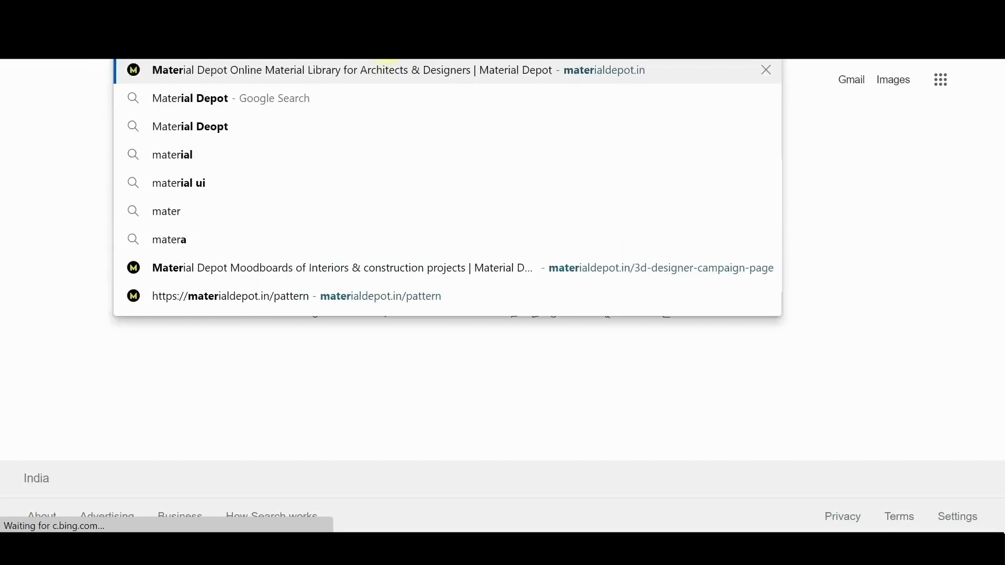
type("al")
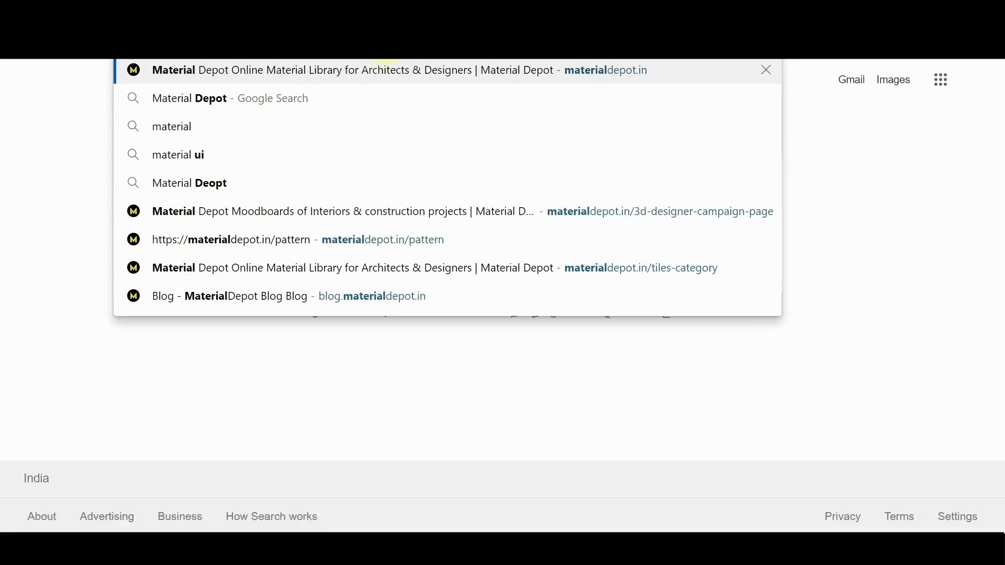
Go to materialdepot.in from the Edge address bar suggestion
key("Return")
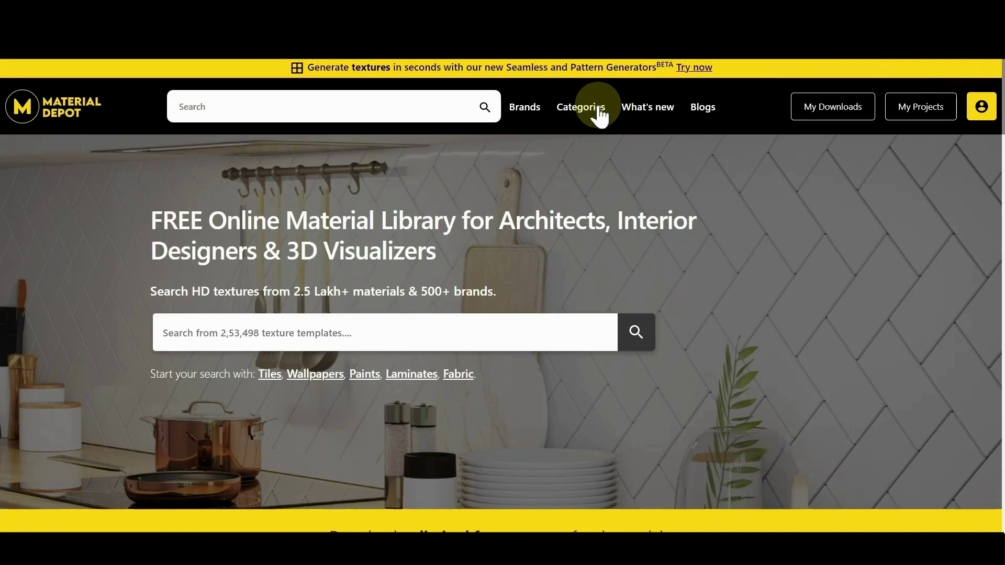
Browse Categories to the Tiles listing and go to its page 3
left_click(599, 114)
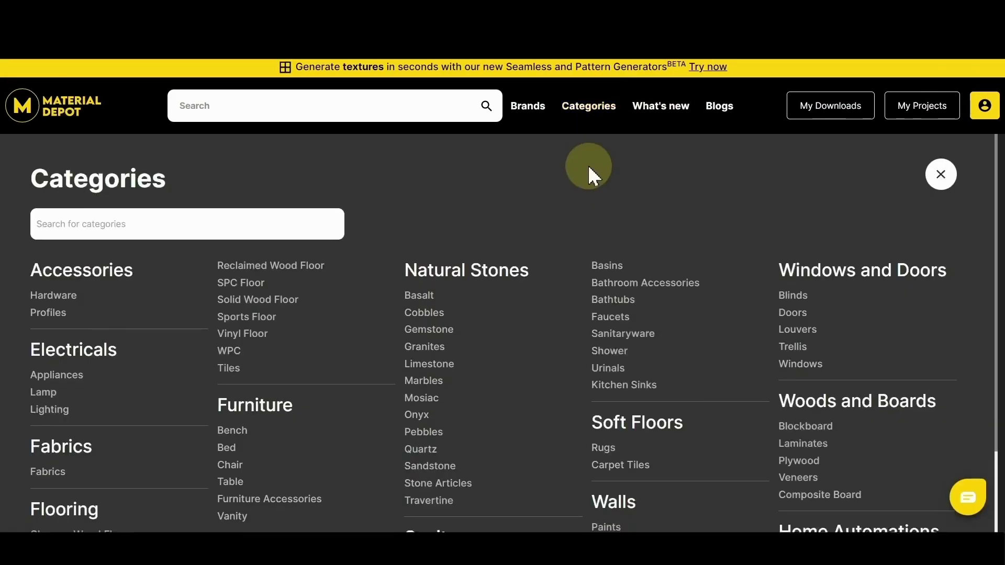
scroll(588, 165, "down", 2)
scroll(552, 173, "down", 2)
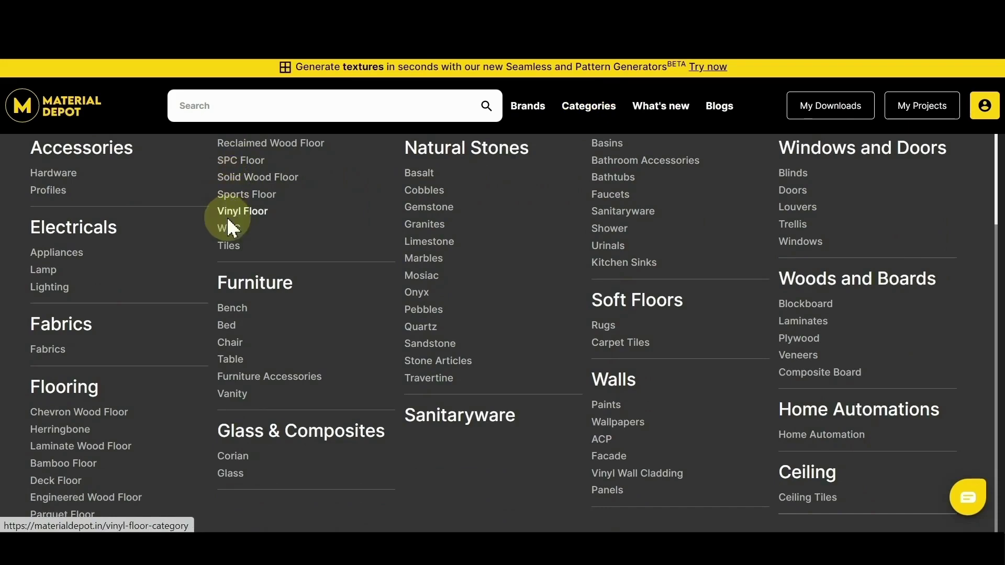
left_click(229, 245)
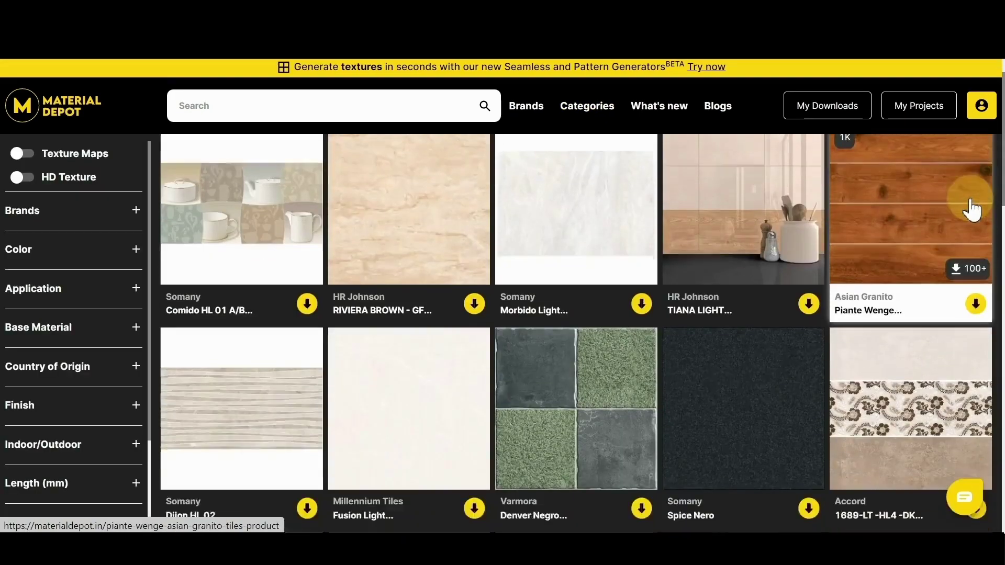
scroll(969, 204, "down", 5)
scroll(972, 207, "down", 3)
scroll(972, 207, "down", 3)
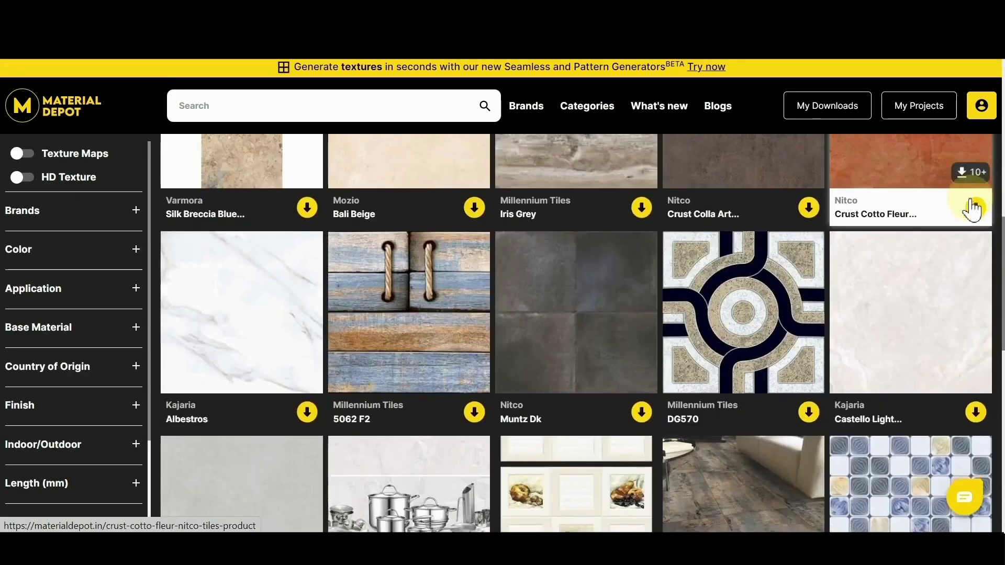
scroll(972, 207, "down", 3)
scroll(972, 207, "down", 2)
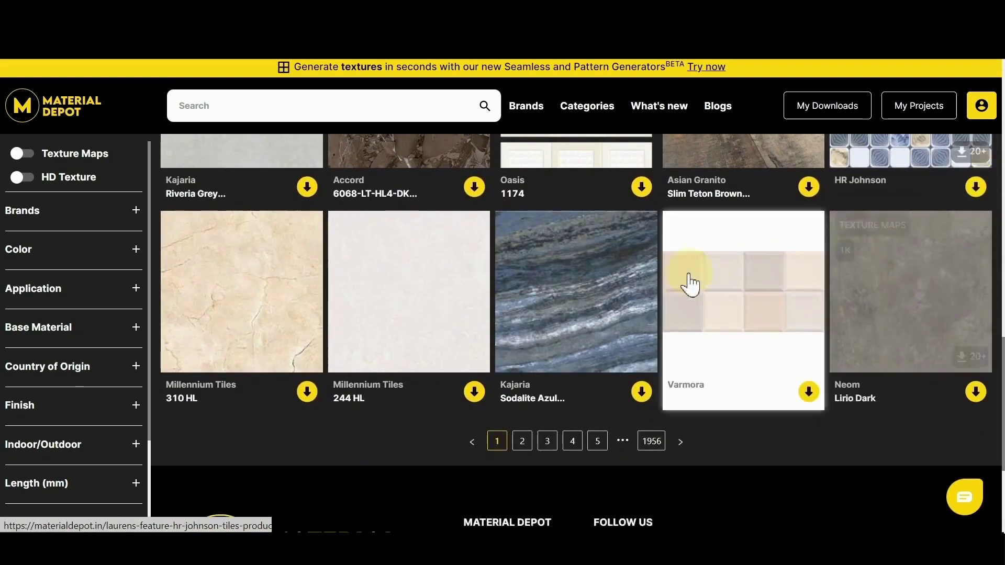
left_click(547, 441)
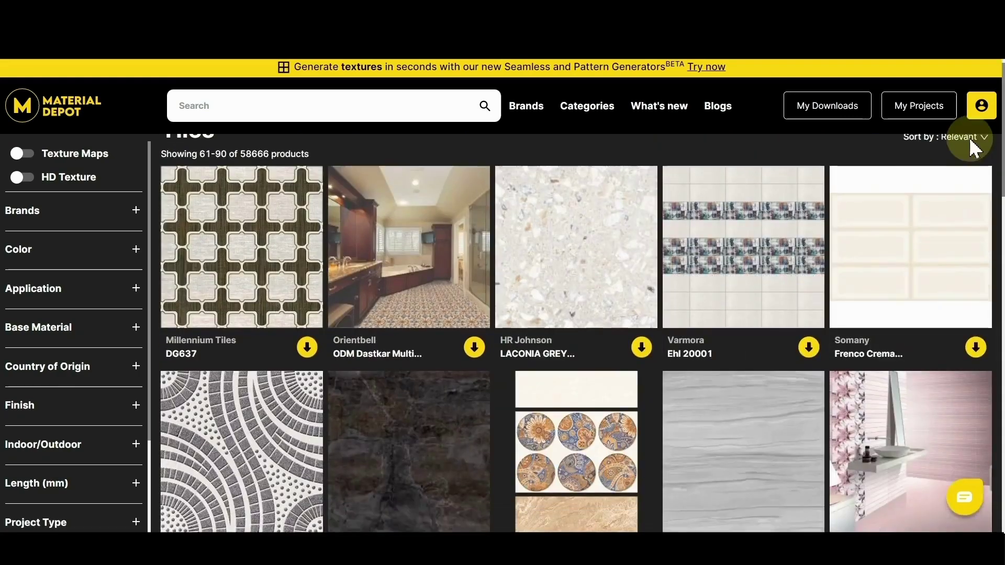
scroll(969, 157, "down", 3)
scroll(961, 169, "down", 2)
scroll(958, 172, "down", 1)
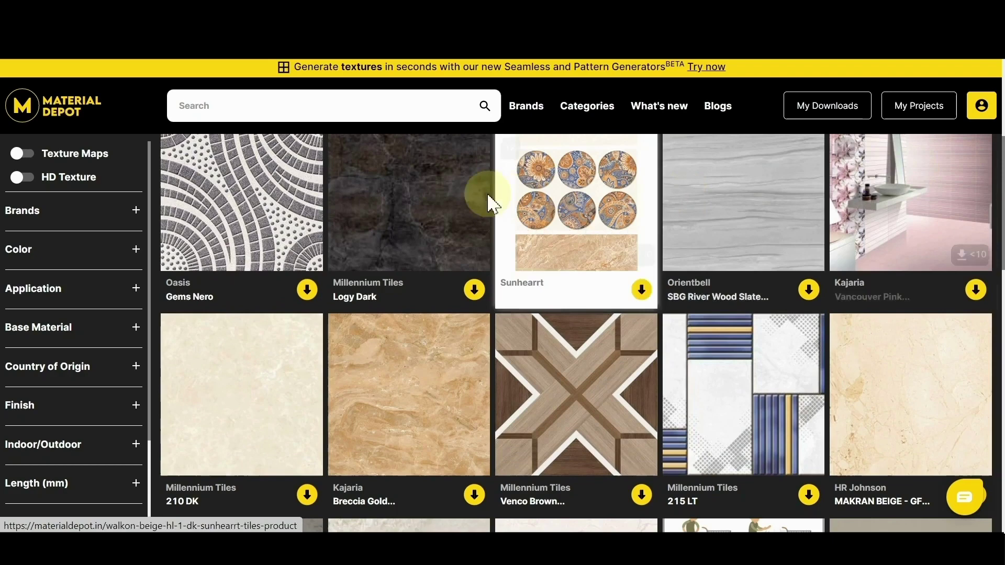
Open the Kajaria Breccia Gold tile and download its HD texture image, with 'interior' unticked
left_click(427, 375)
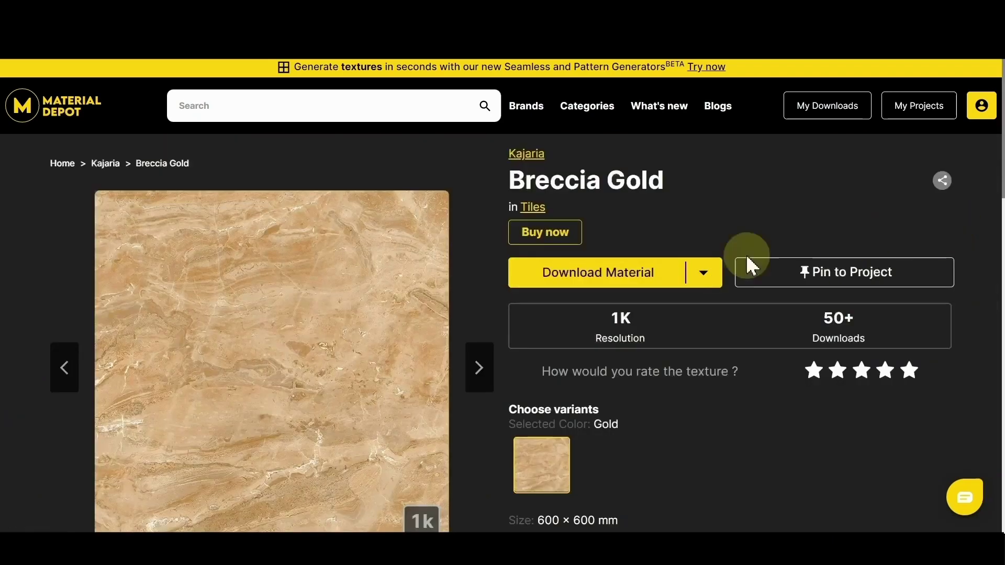
left_click(699, 275)
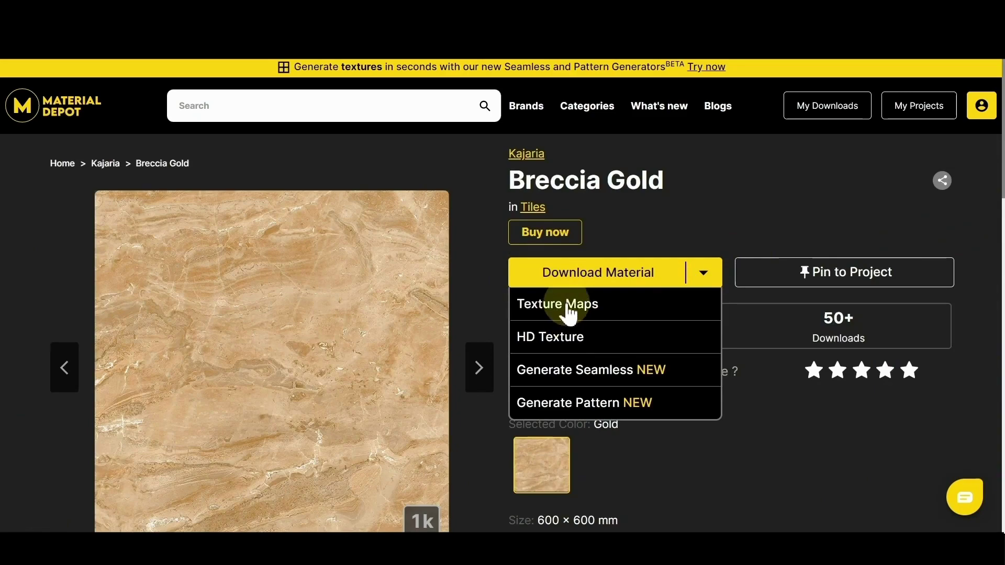
left_click(567, 306)
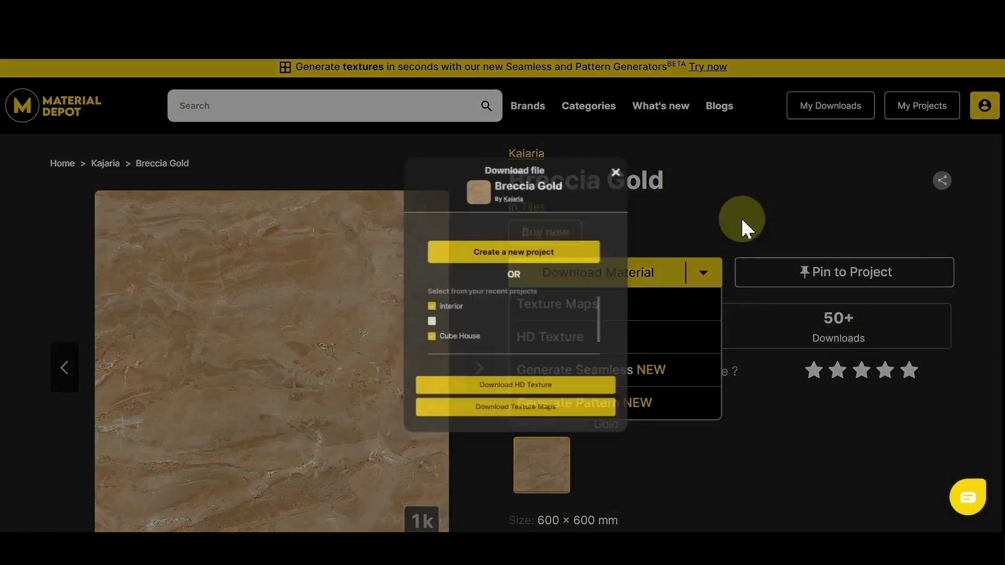
left_click(397, 307)
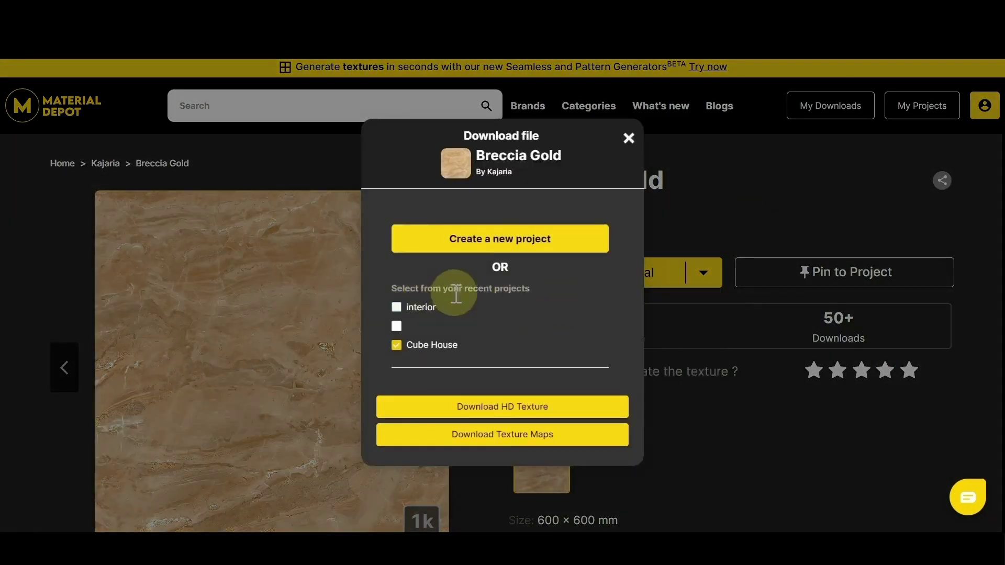
left_click(503, 405)
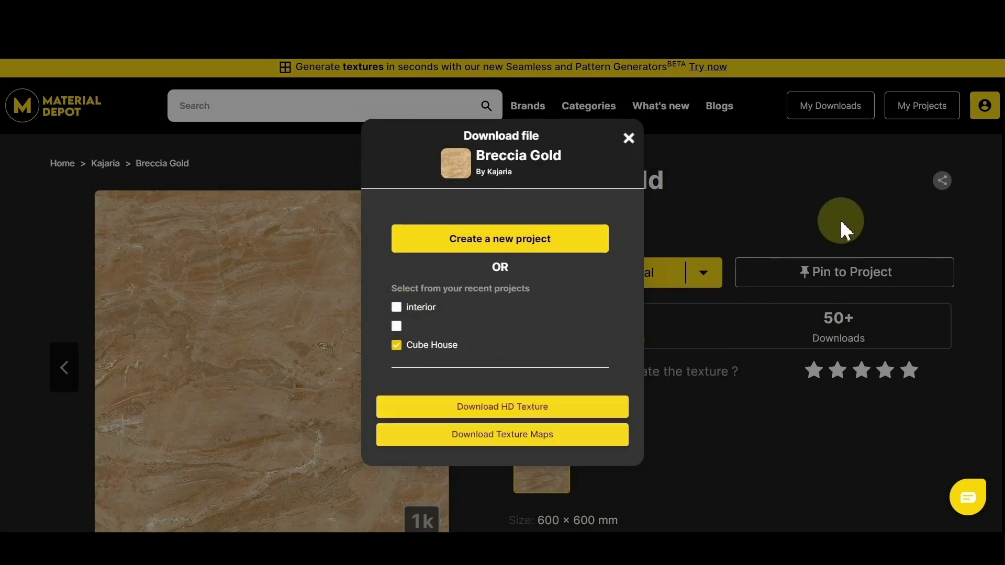
left_click(885, 218)
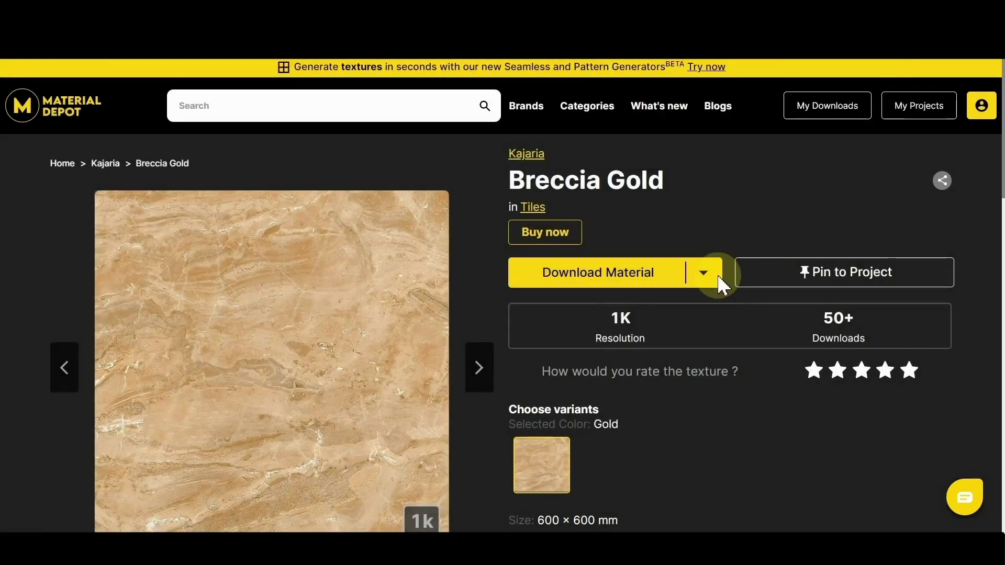
Download the Breccia Gold texture maps archive, again with 'interior' unticked
left_click(715, 272)
left_click(576, 337)
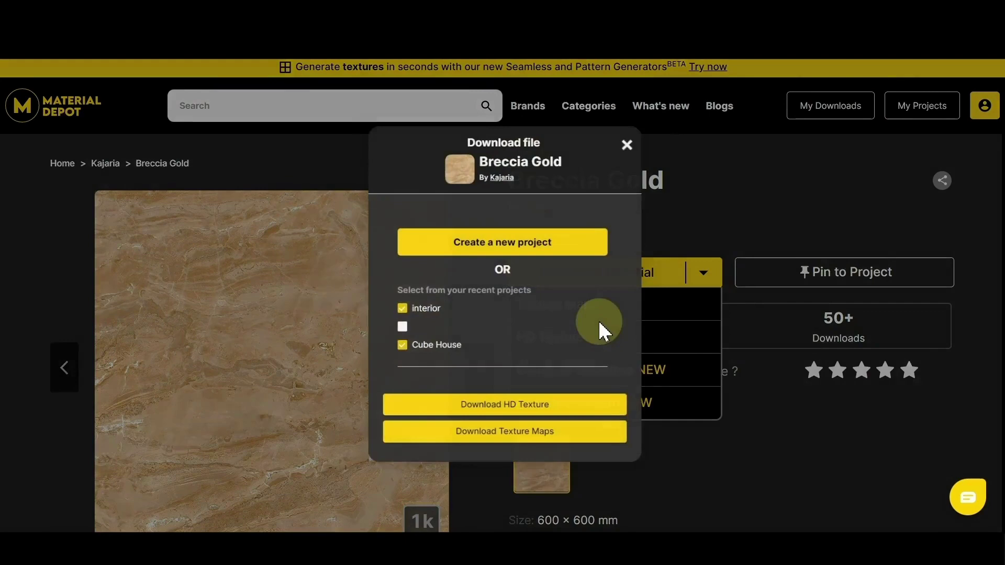
left_click(396, 307)
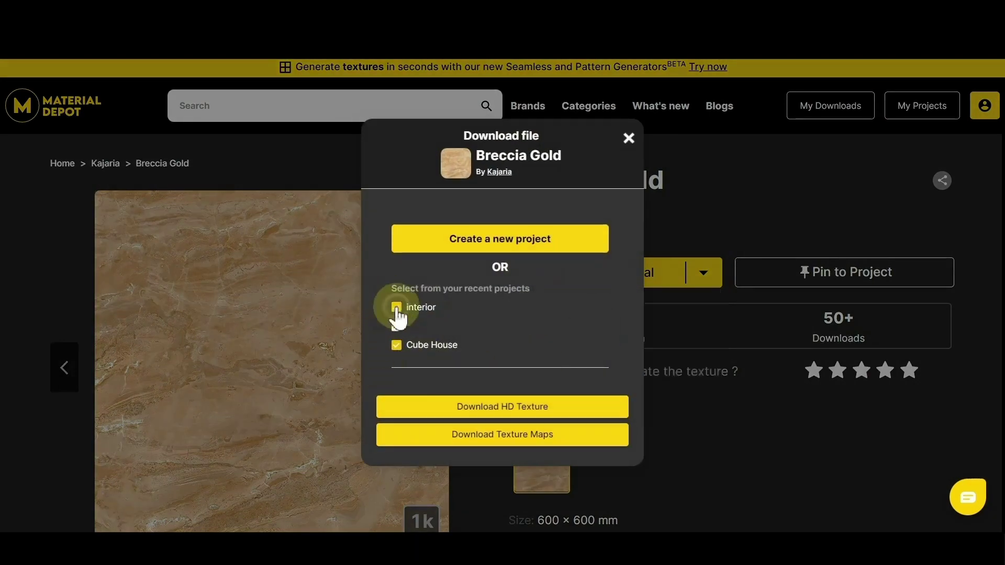
left_click(502, 406)
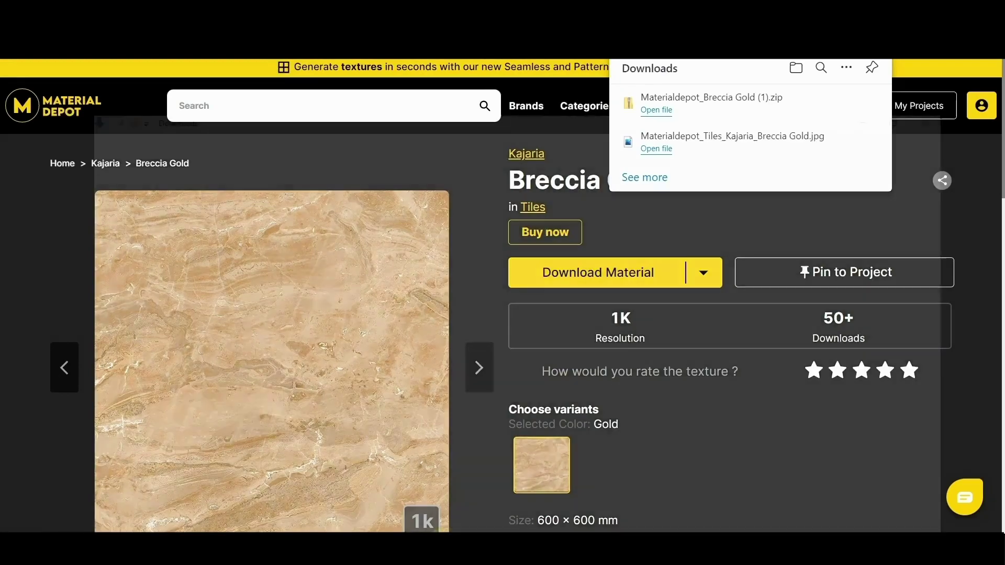
From Downloads, open Materialdepot_Breccia Gold and then its texture-maps subfolder
left_click(795, 68)
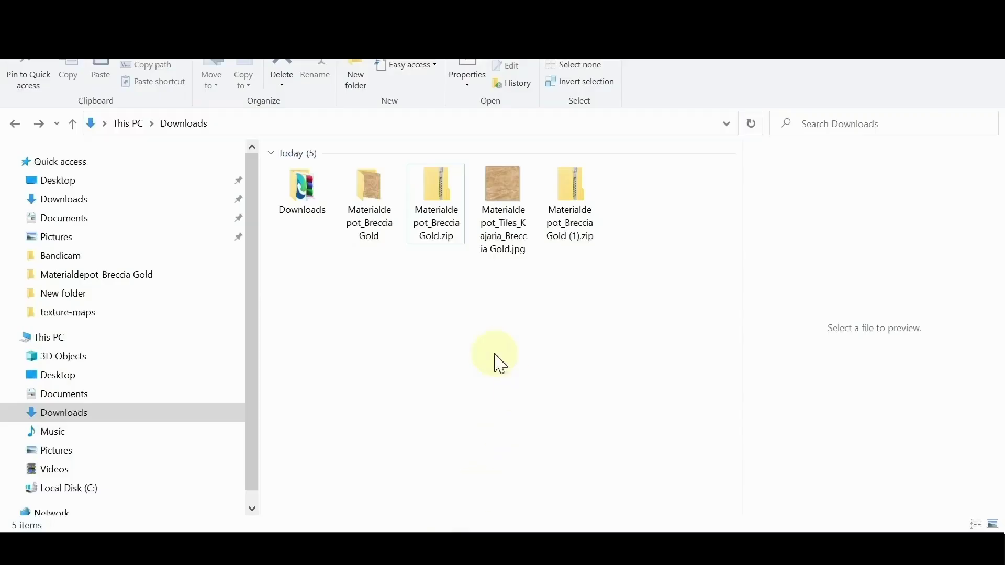
double_click(369, 192)
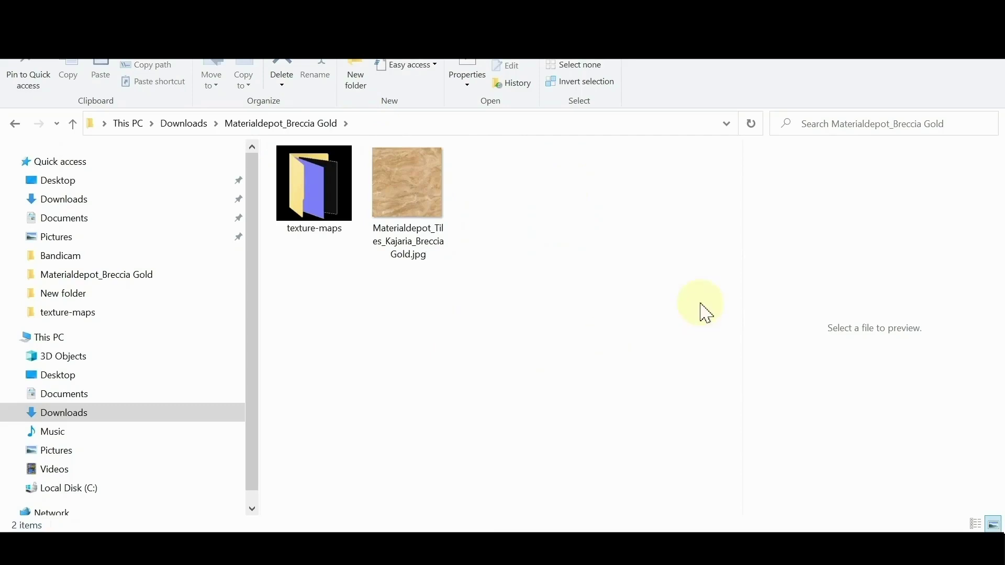
double_click(313, 189)
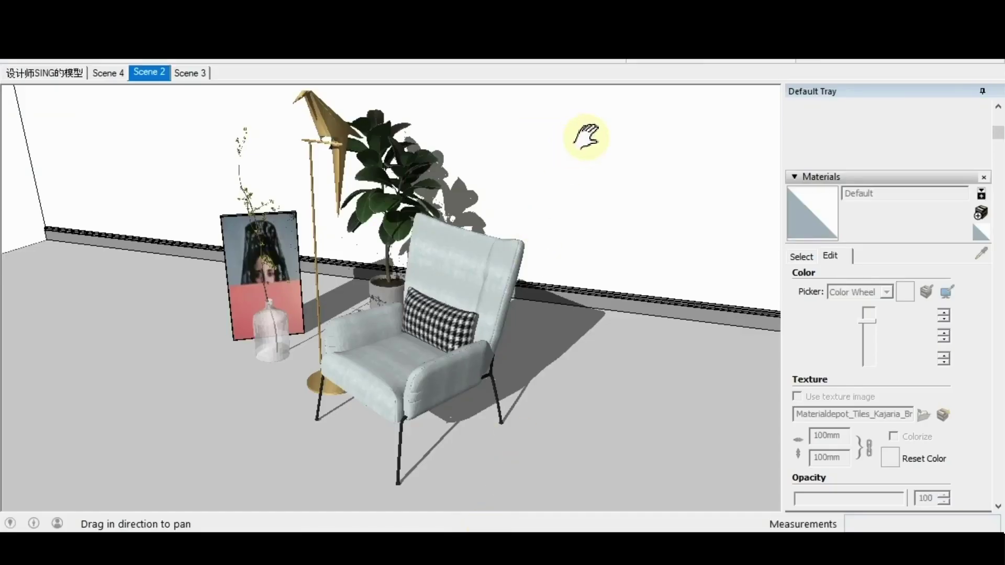
Create material 'Kajaria - Breccia Gold' from the Breccia Gold jpg at 600 mm size
left_click(981, 212)
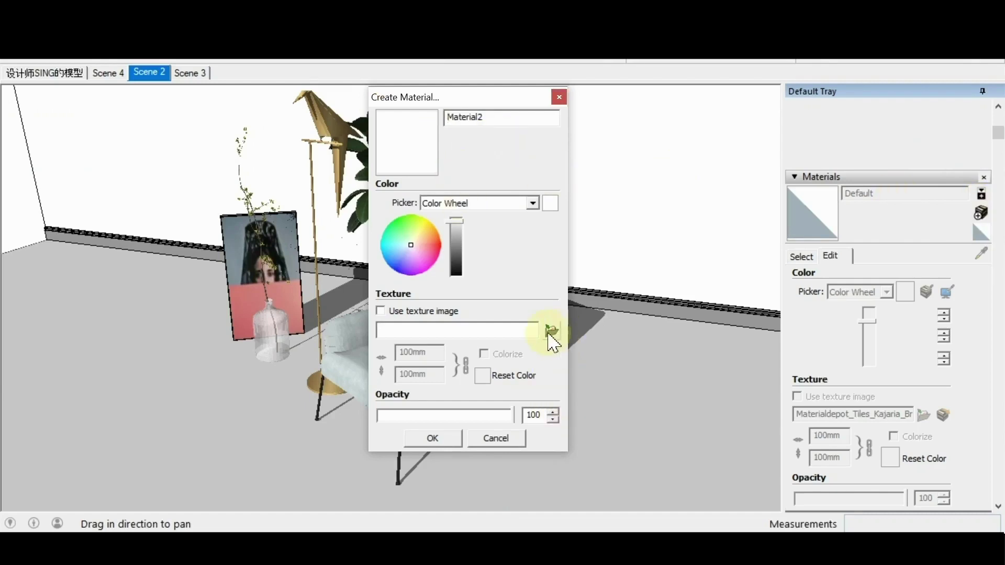
left_click(551, 330)
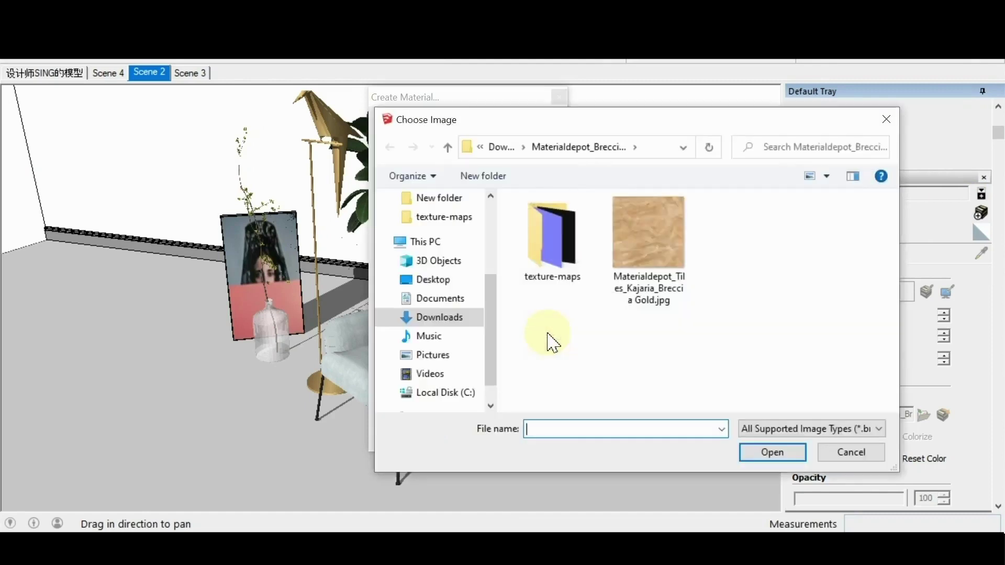
left_click(645, 259)
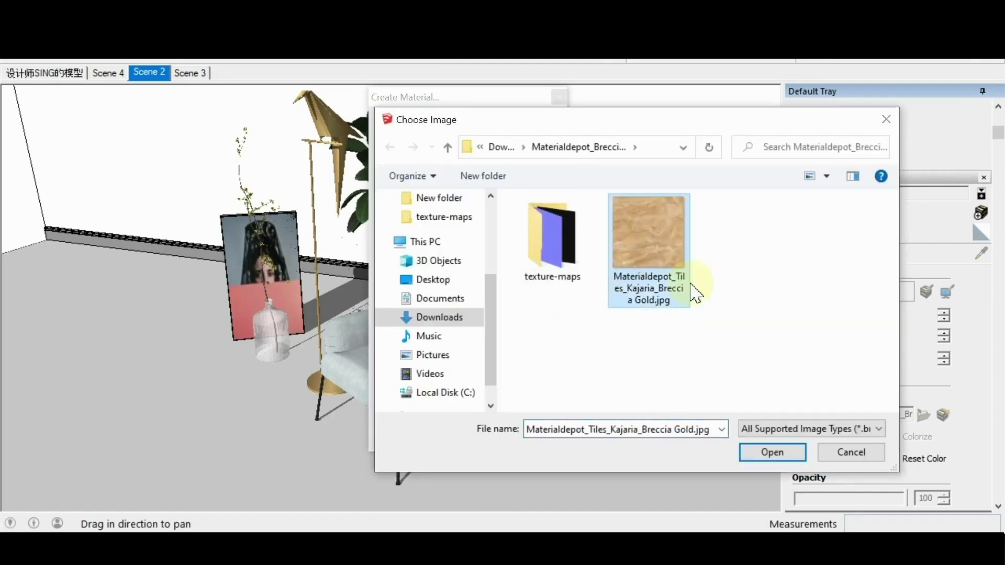
left_click(771, 452)
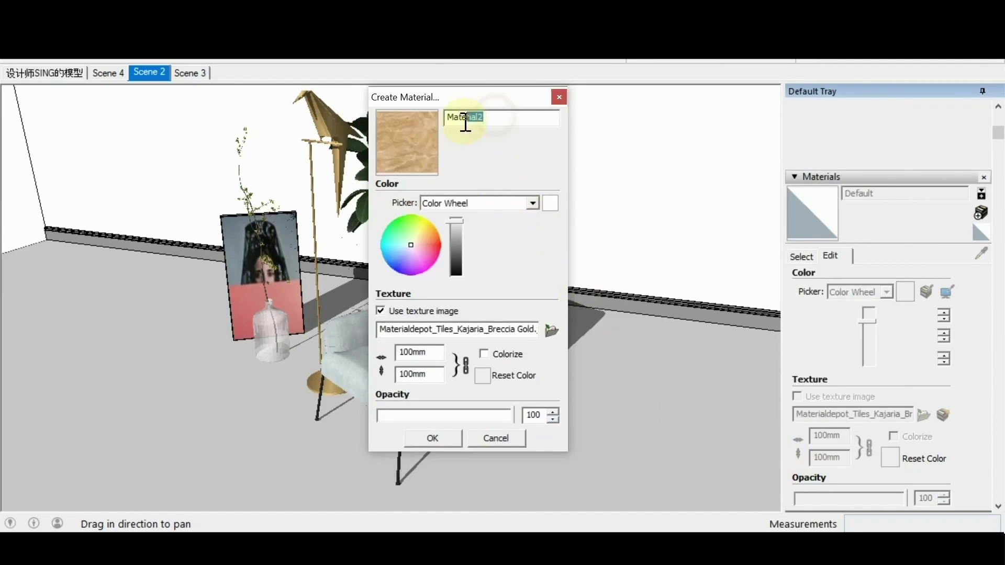
left_click_drag(464, 118, 424, 137)
type("Kaja")
key("Tab")
type("600")
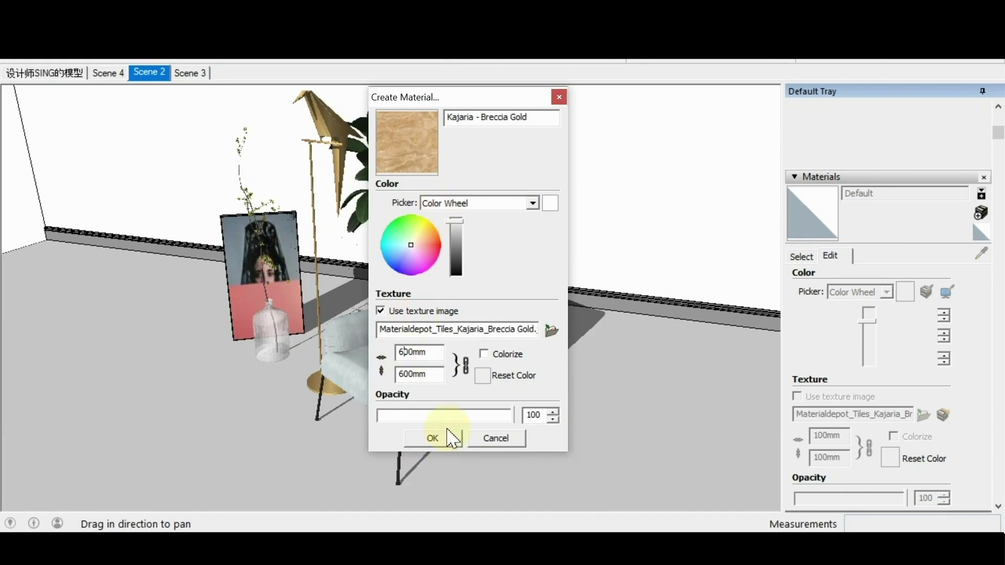
left_click(433, 438)
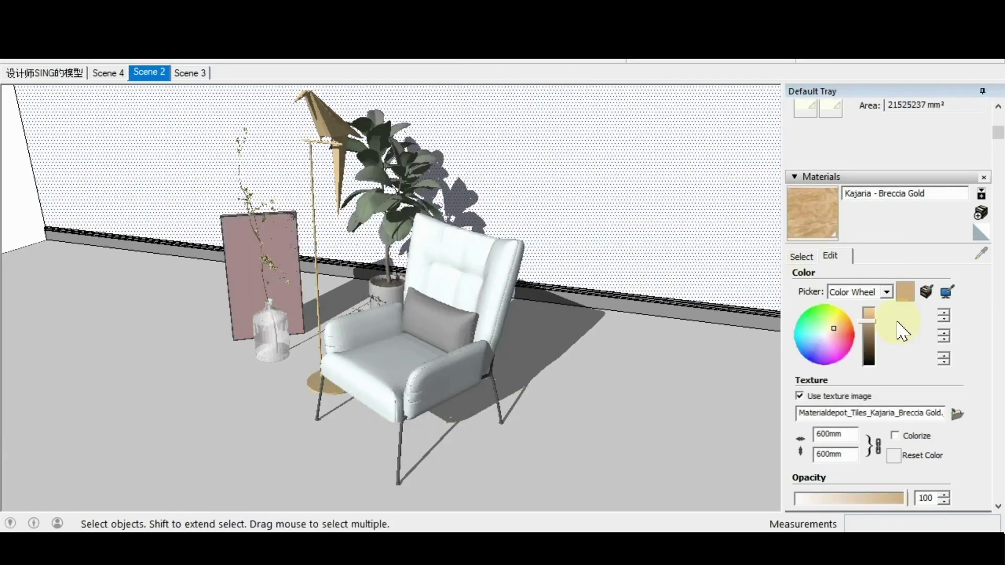
Paint the floor with Kajaria - Breccia Gold and orbit around the armchair to inspect it
left_click(691, 445)
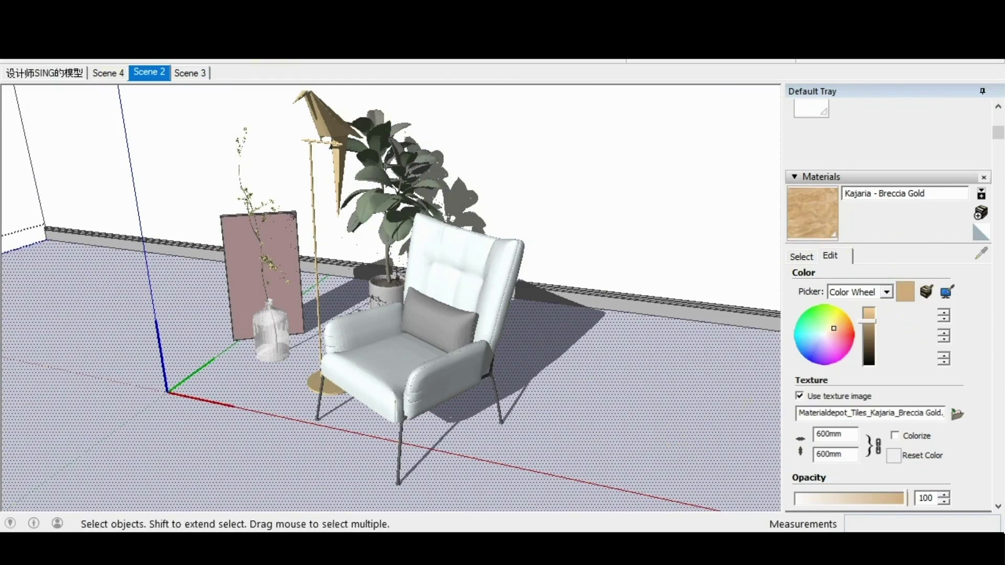
left_click(420, 48)
left_click(630, 403)
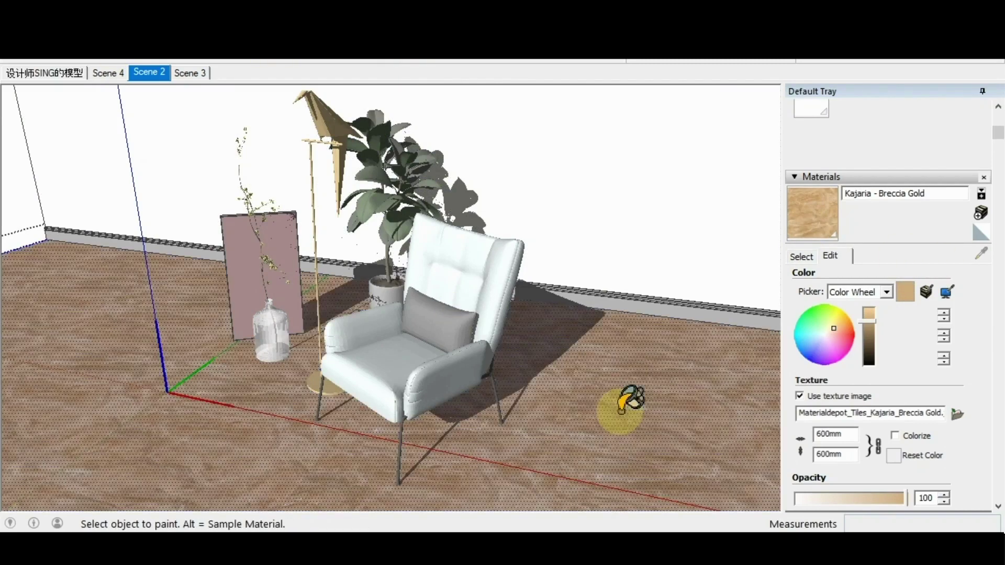
key("space")
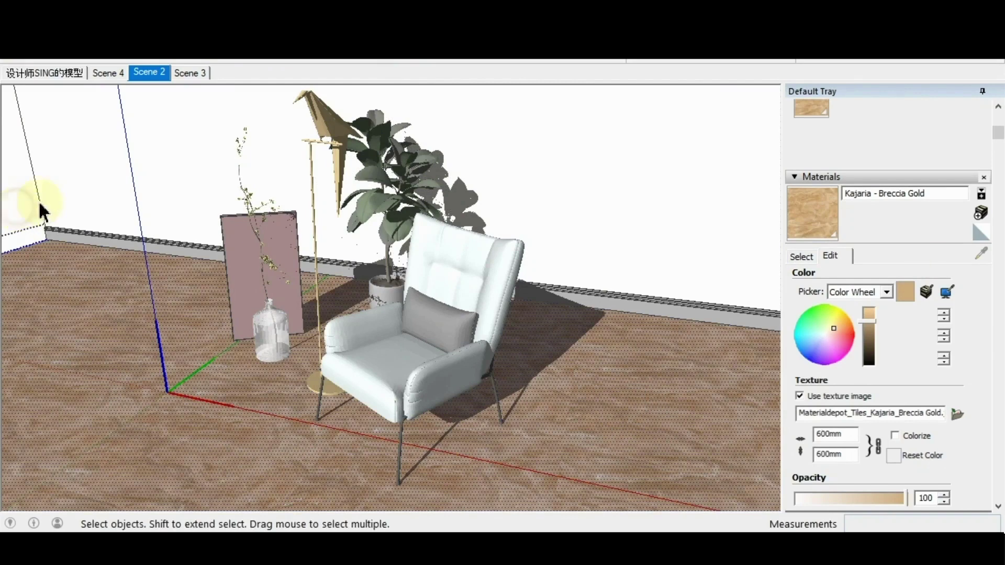
left_click(40, 208)
mouse_move(201, 357)
middle_mouse_down()
mouse_move(292, 338)
mouse_move(361, 373)
middle_mouse_up()
scroll(292, 338, "down", 3)
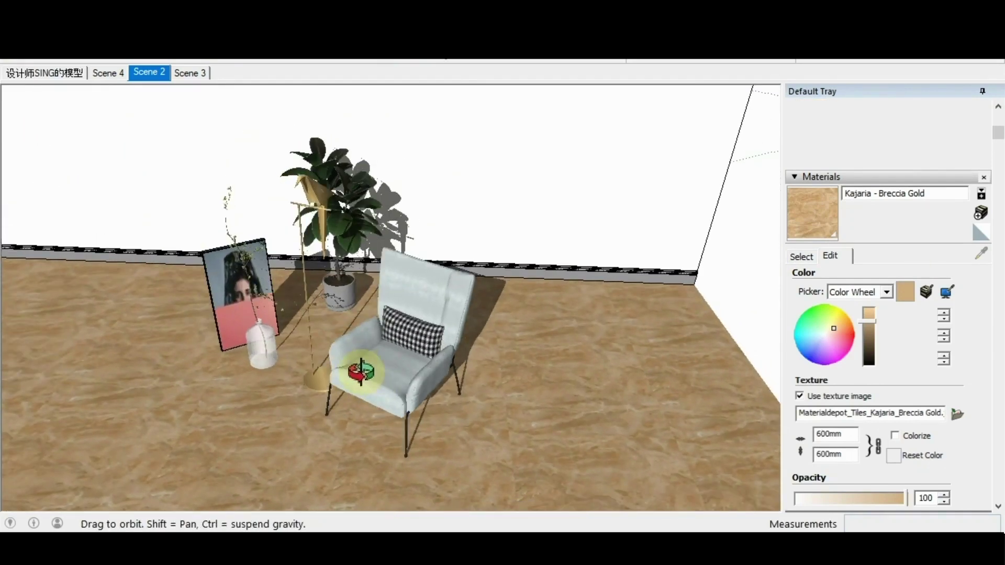
scroll(361, 373, "down", 2)
scroll(361, 329, "down", 1)
scroll(351, 408, "up", 2)
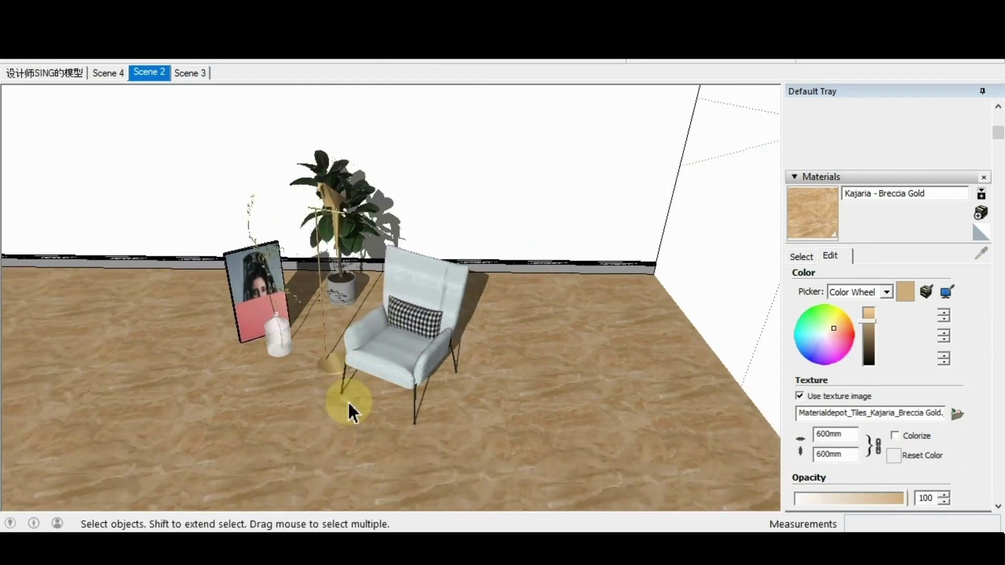
scroll(314, 415, "down", 2)
mouse_move(307, 409)
middle_mouse_down()
mouse_move(303, 369)
mouse_move(355, 377)
middle_mouse_up()
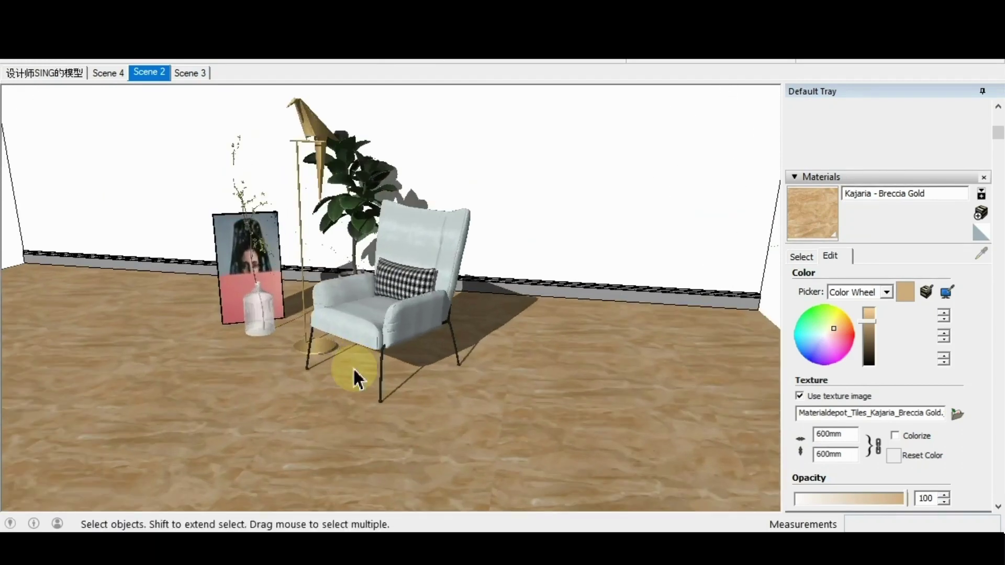
scroll(355, 377, "up", 1)
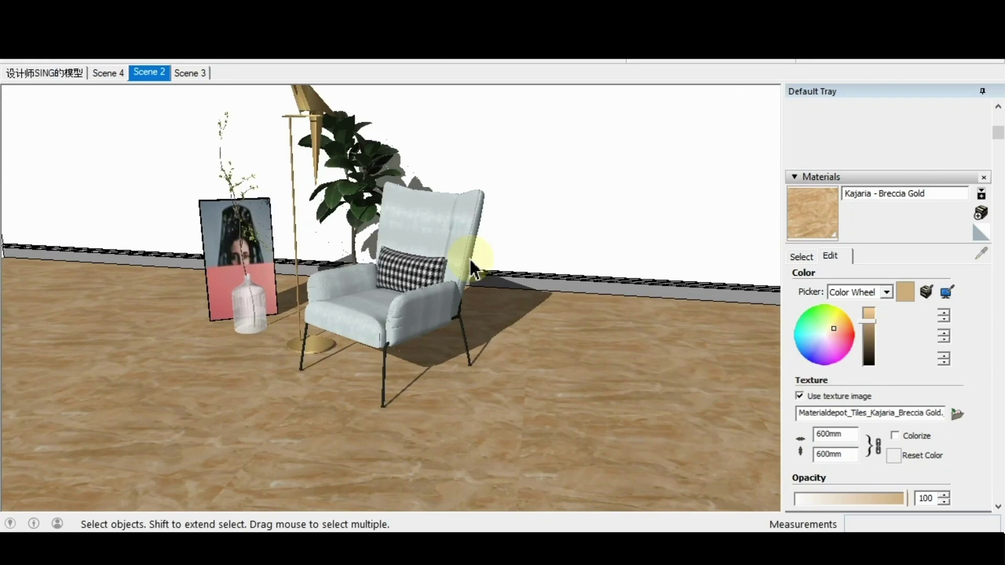
middle_click_drag(475, 270, 471, 260)
middle_click_drag(448, 369, 451, 361)
scroll(451, 361, "down", 1)
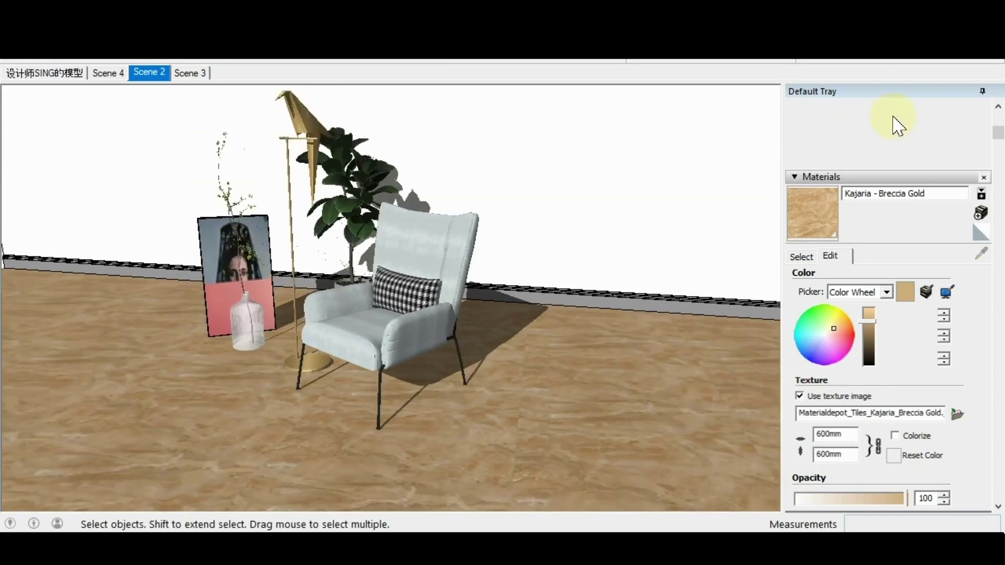
Preview Kajaria - Breccia Gold in the V-Ray editor and add Roughness.jpg as a TexBitmap roughness map
left_click(897, 124)
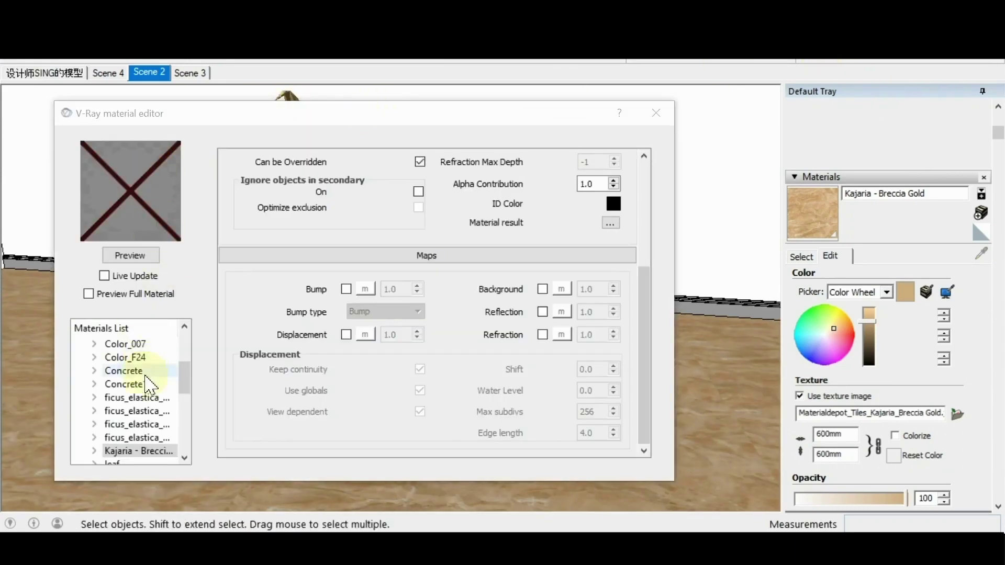
scroll(150, 384, "down", 3)
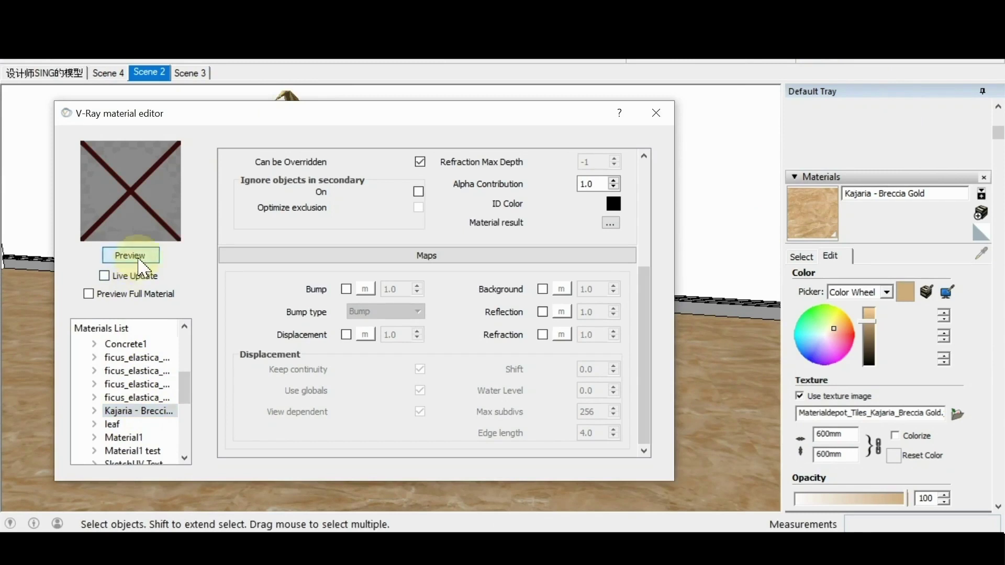
left_click(137, 259)
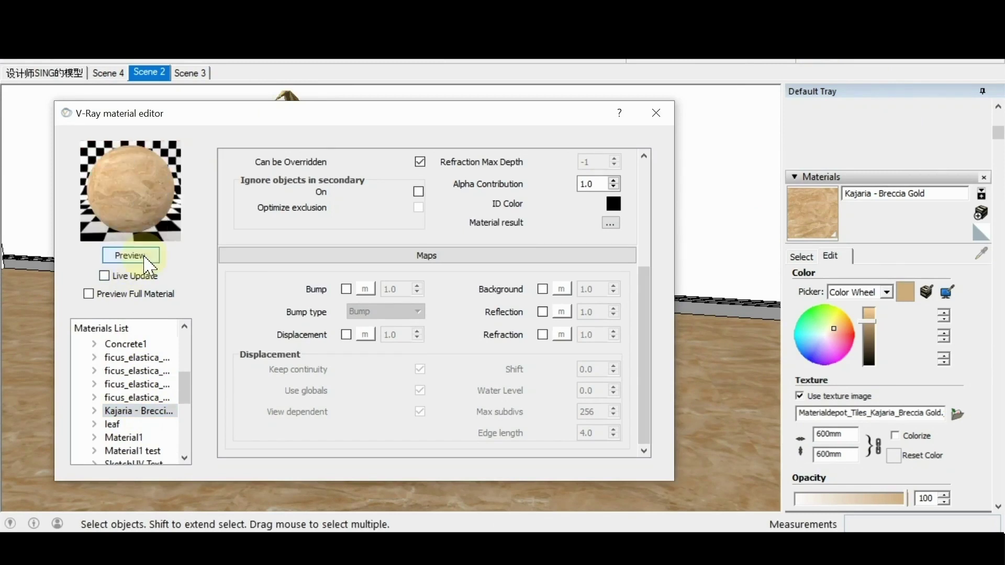
scroll(454, 203, "up", 5)
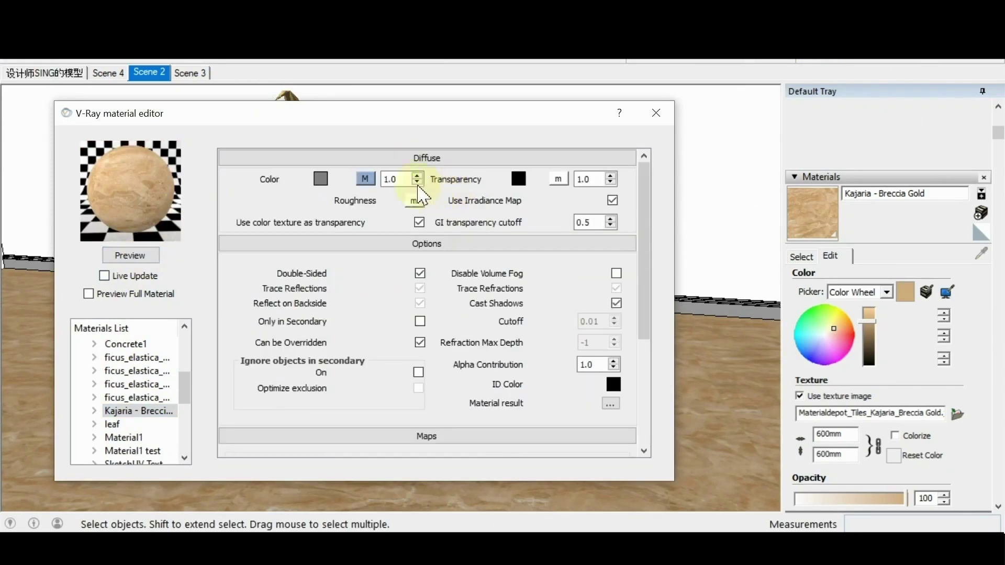
left_click(413, 202)
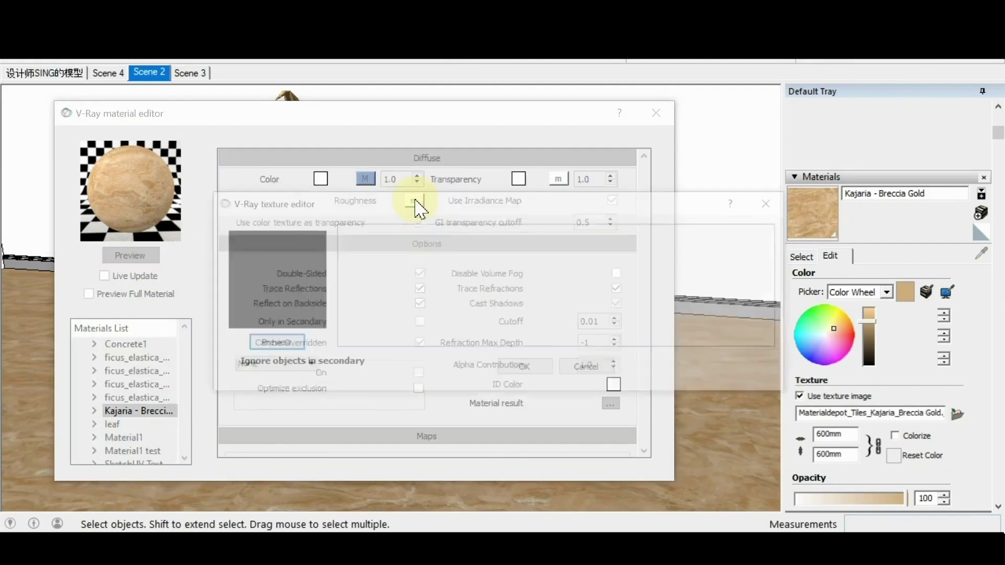
left_click(308, 368)
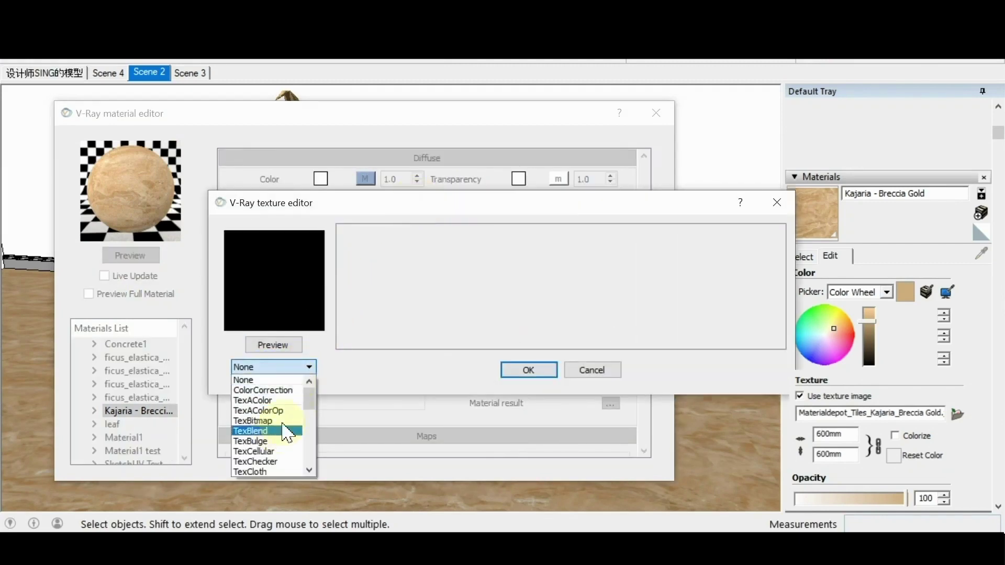
left_click(253, 421)
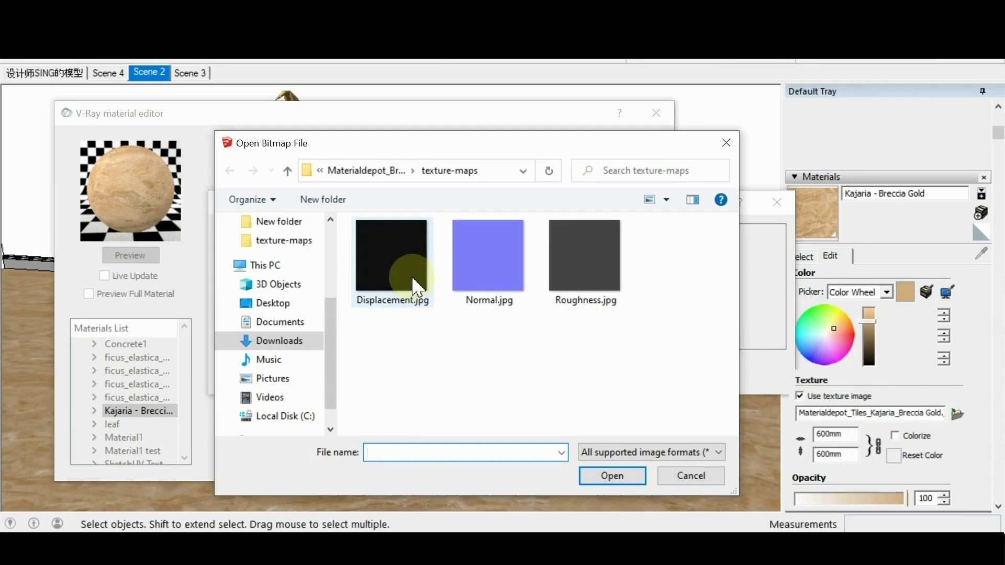
left_click(601, 271)
left_click(612, 475)
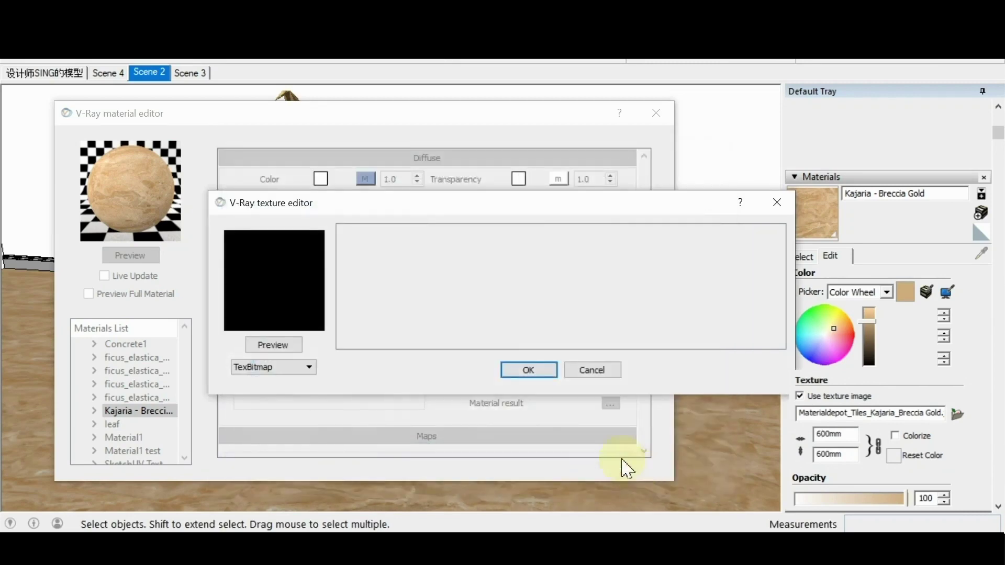
left_click(527, 369)
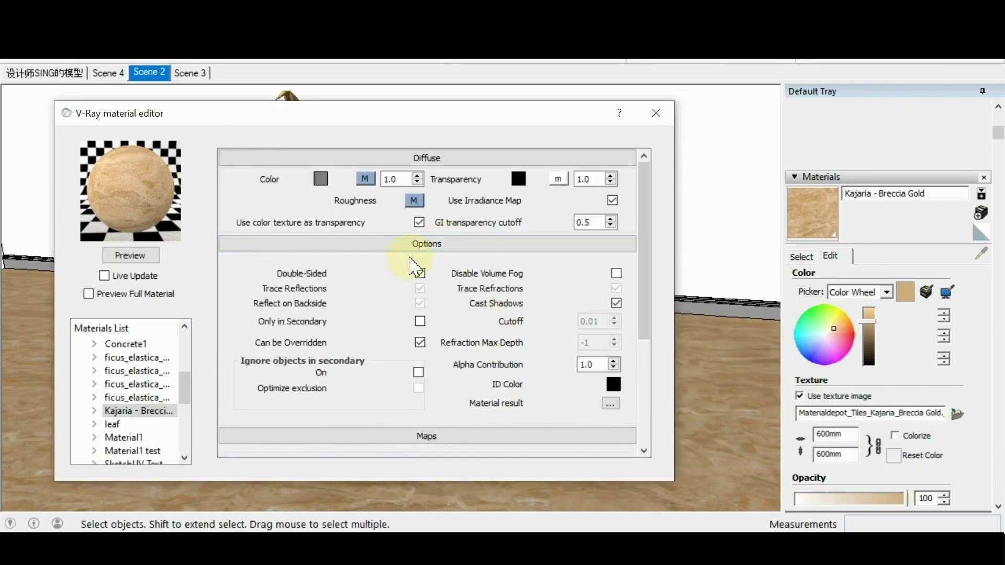
scroll(472, 315, "down", 2)
scroll(440, 299, "down", 3)
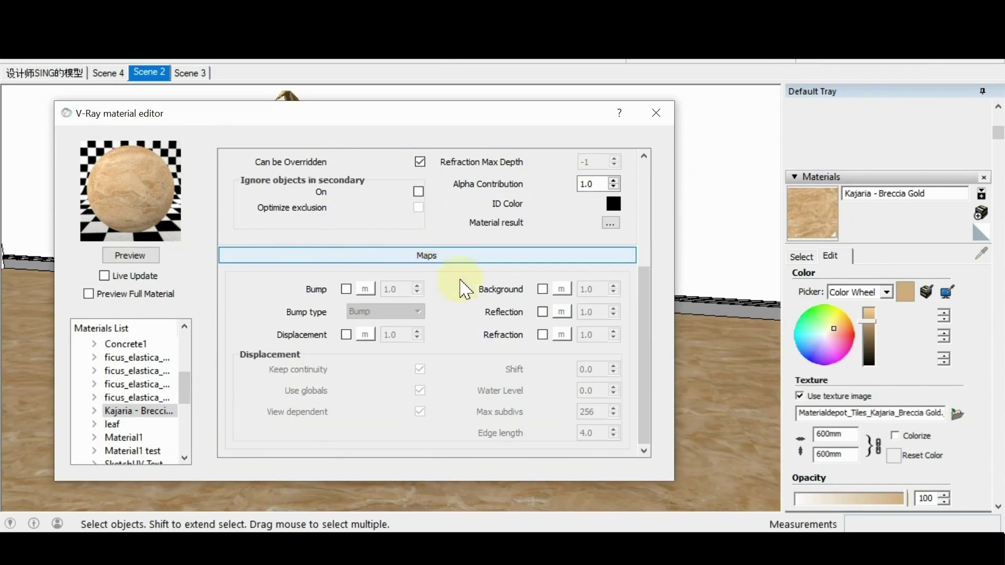
Enable Bump as a Normal map (Tangent space) using Normal.jpg as a TexBitmap
left_click(345, 289)
left_click(385, 311)
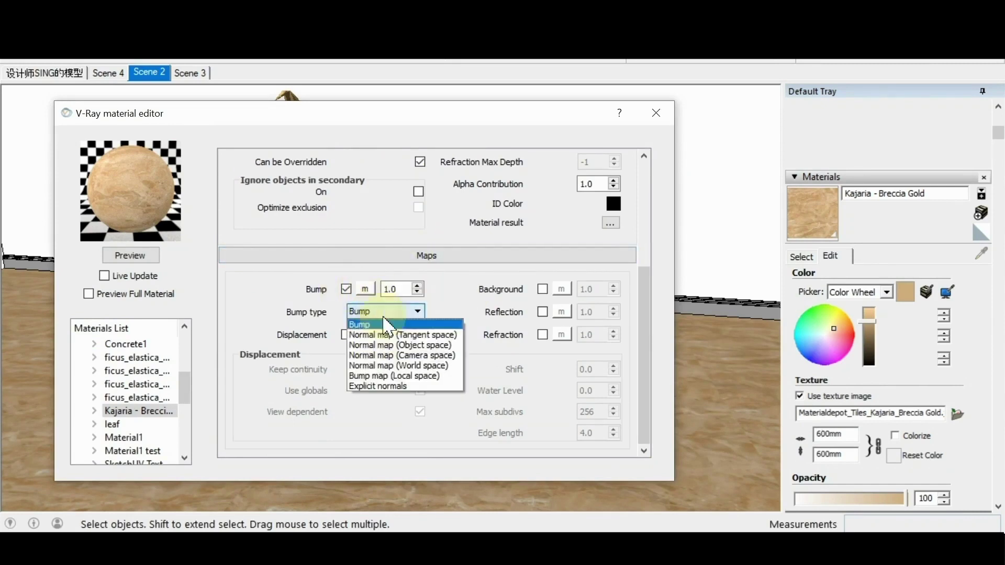
left_click(384, 326)
left_click(365, 290)
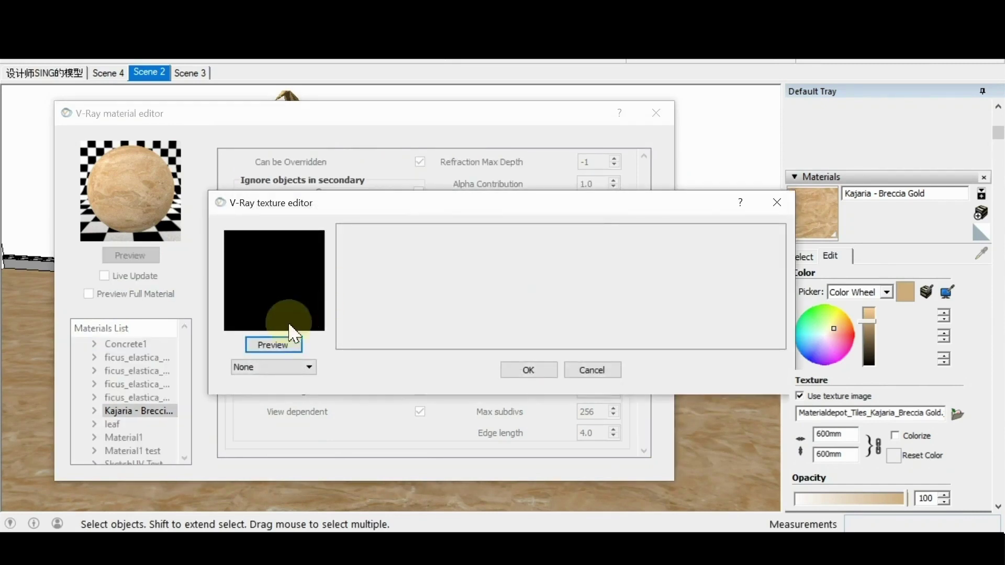
left_click(272, 367)
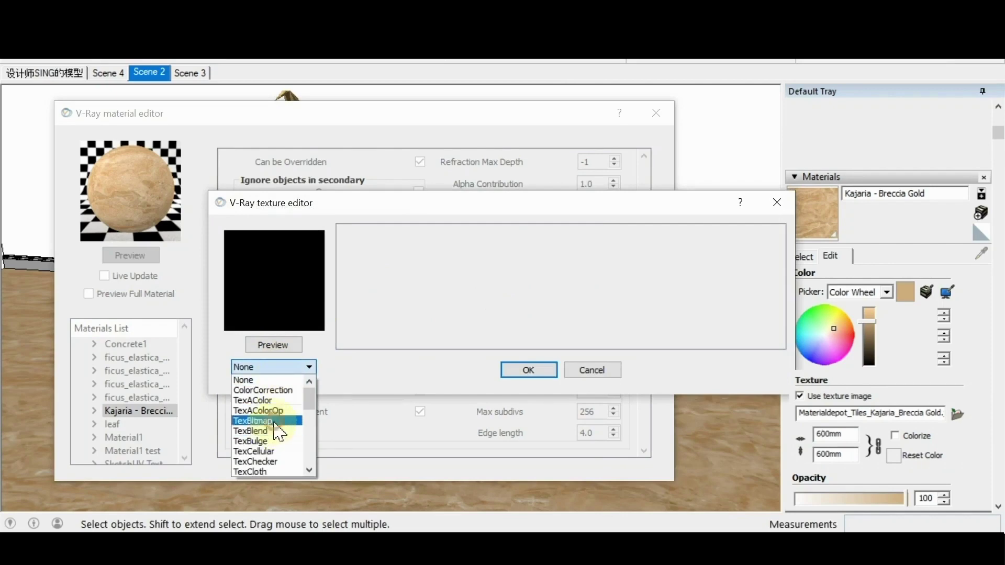
left_click(253, 421)
left_click(488, 283)
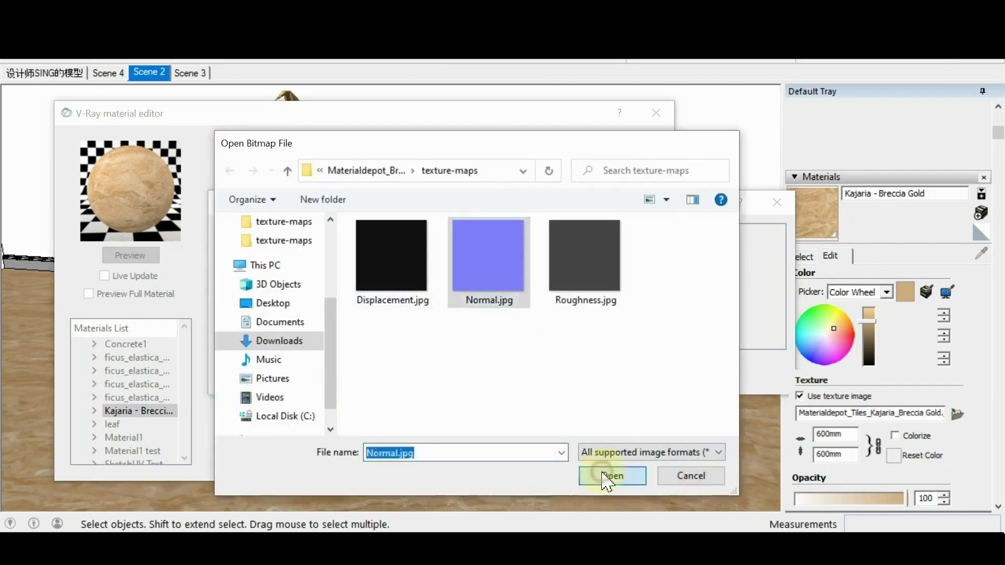
left_click(612, 476)
left_click(547, 372)
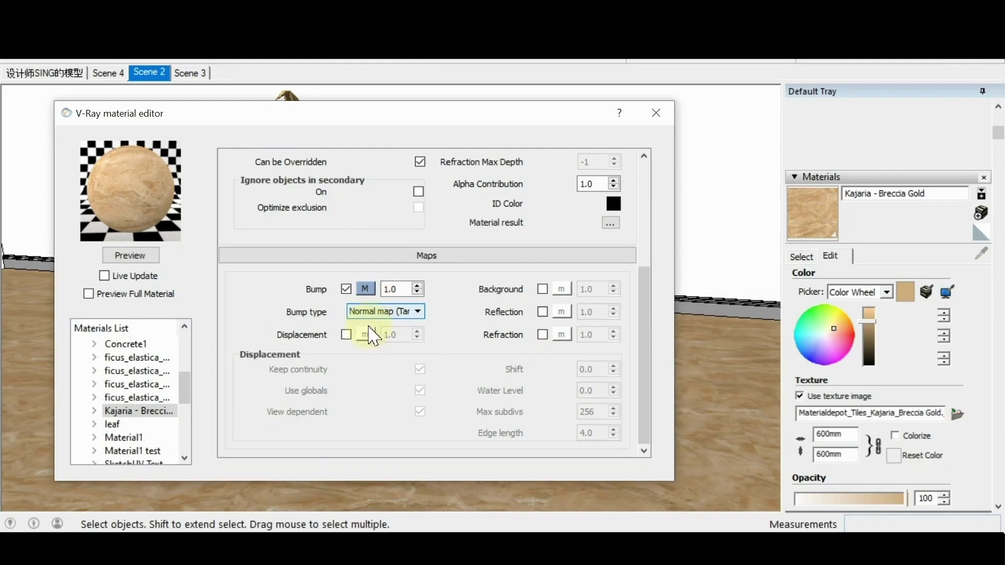
Enable Displacement and load Displacement.jpg into it as a TexBitmap
left_click(347, 335)
left_click(298, 367)
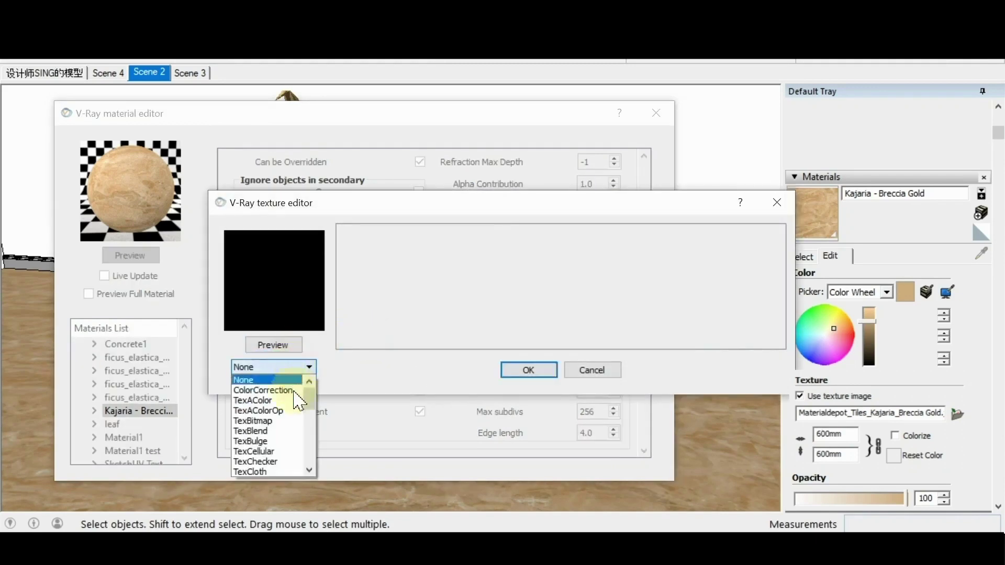
left_click(259, 400)
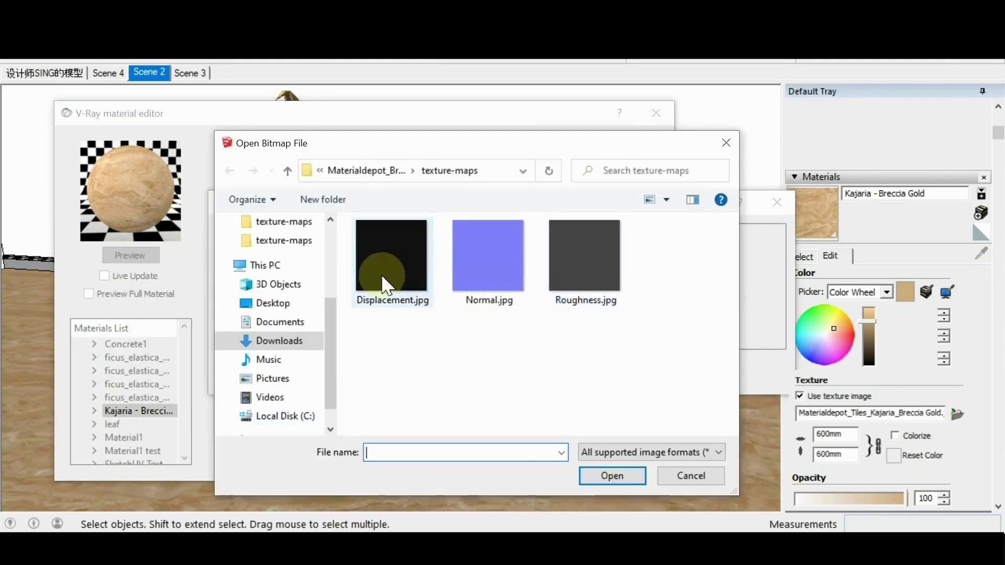
left_click(391, 261)
left_click(612, 476)
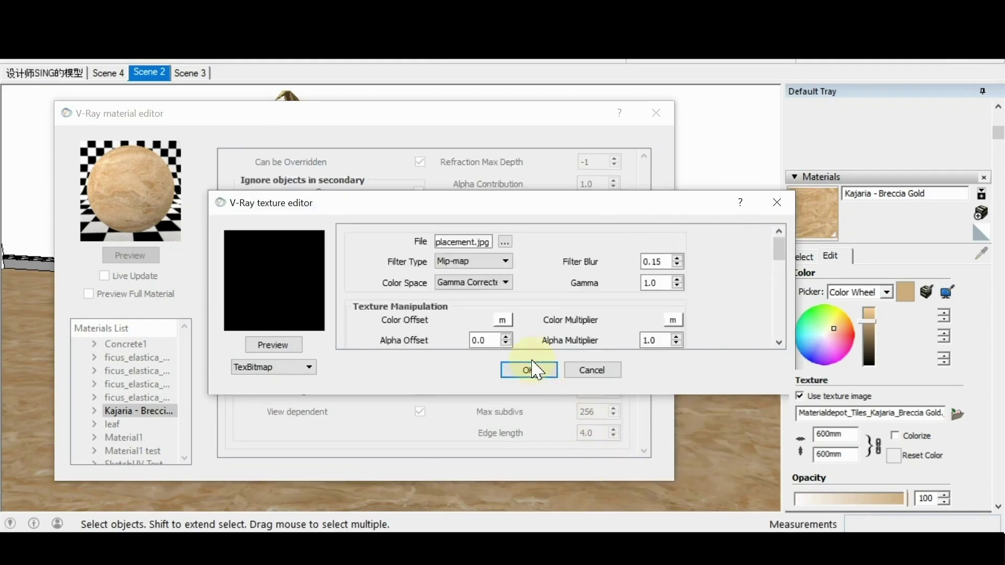
left_click(524, 370)
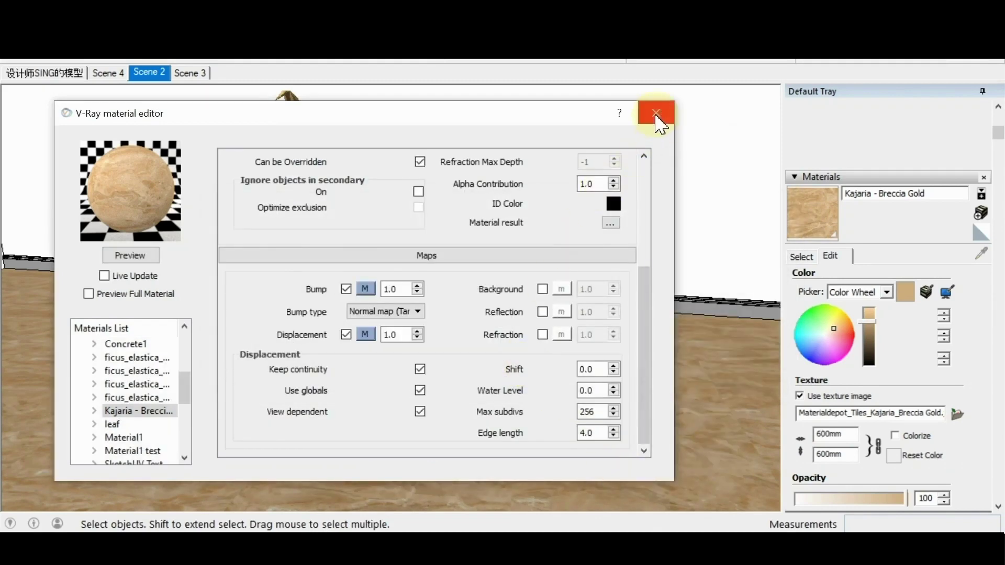
Close the V-Ray material editor and start the V-Ray render
left_click(655, 112)
left_click(879, 66)
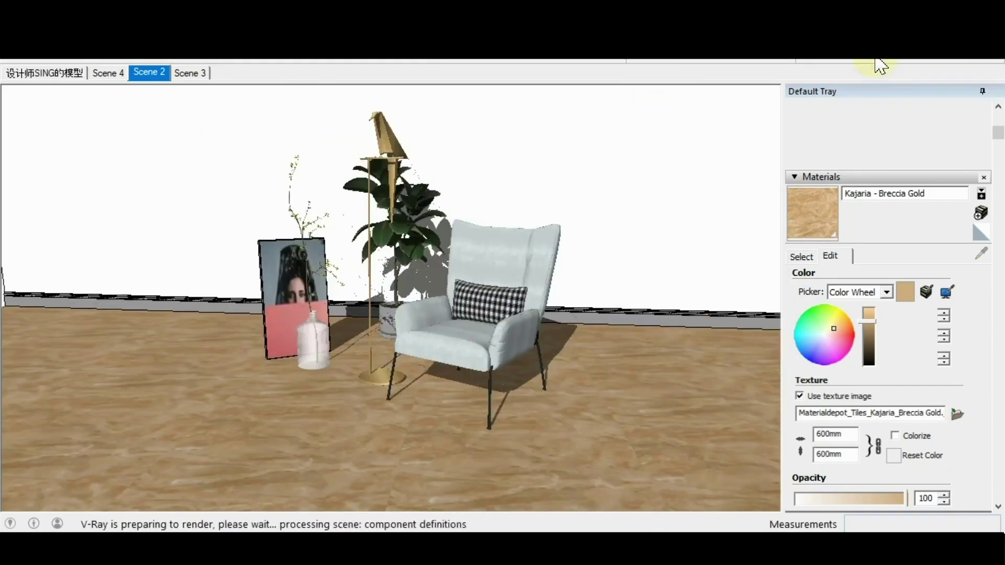